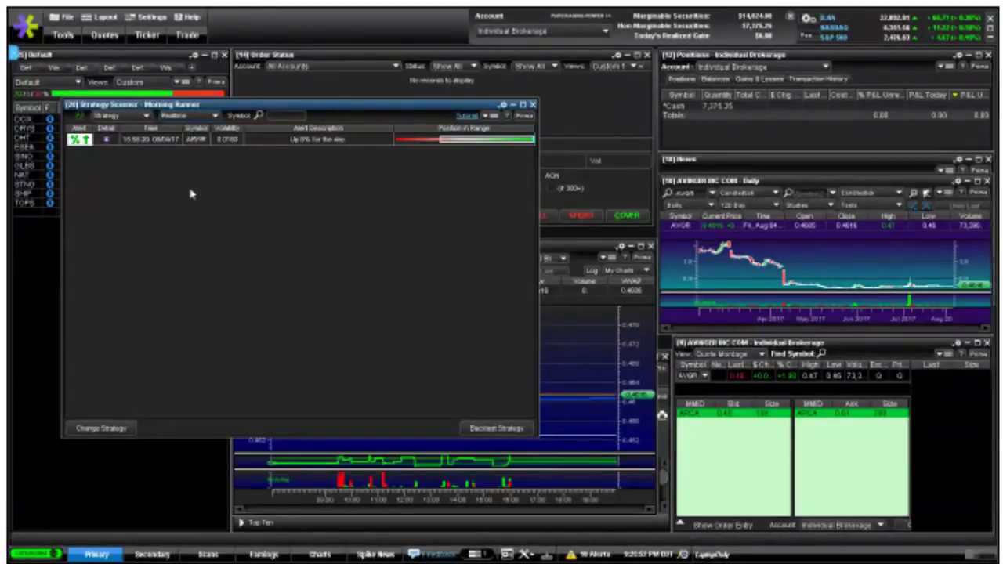
# Cycle through the open windows with Alt+Tab until FL Studio's Save As dialog is in front
pyautogui.hotkey('alt', 'Tab')
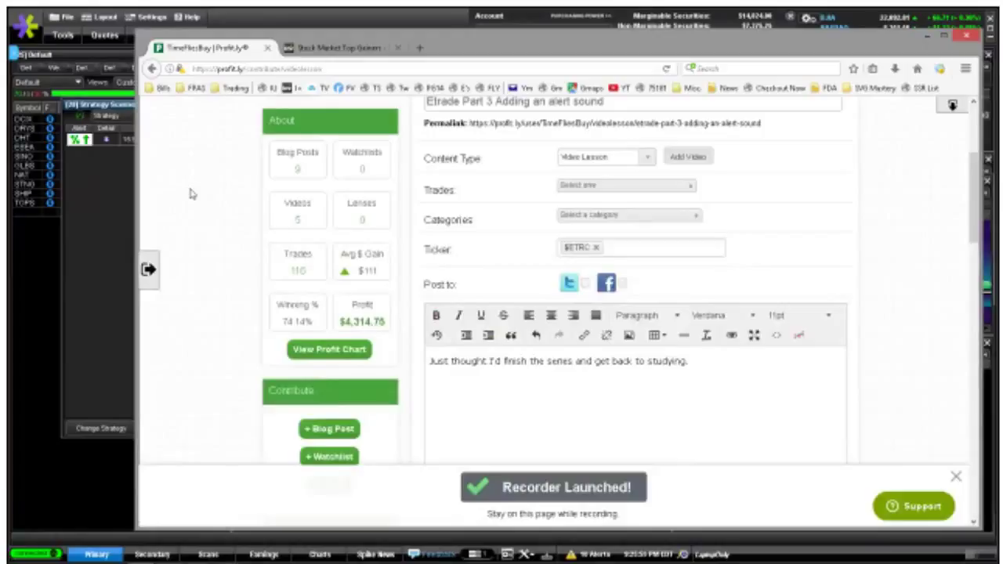
pyautogui.hotkey('alt', 'Tab')
pyautogui.hotkey('alt', 'Tab')
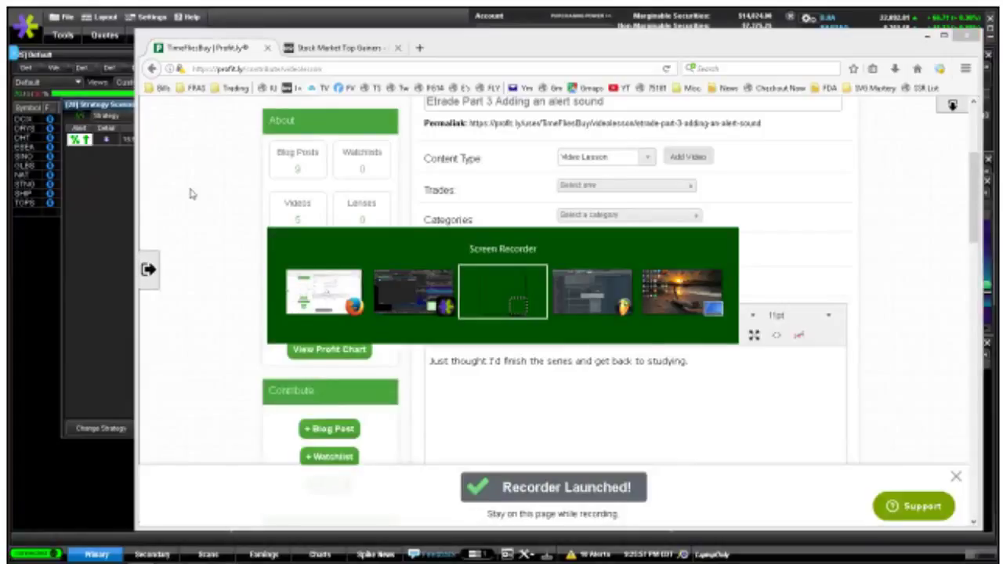
pyautogui.hotkey('alt', 'Tab')
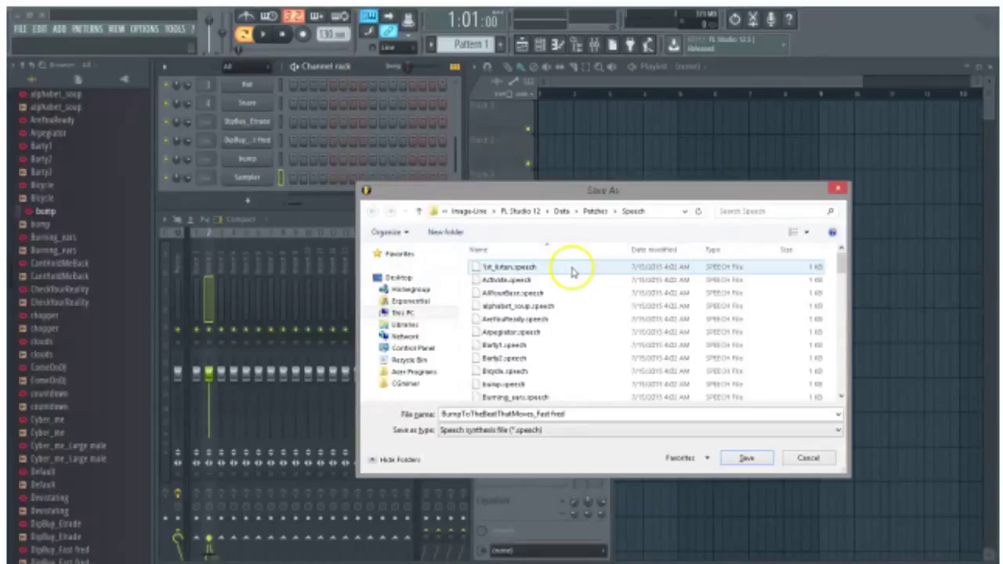
# Cancel the save and render 'bump to the beat that moves' into new channel bump #2
pyautogui.click(805, 459)
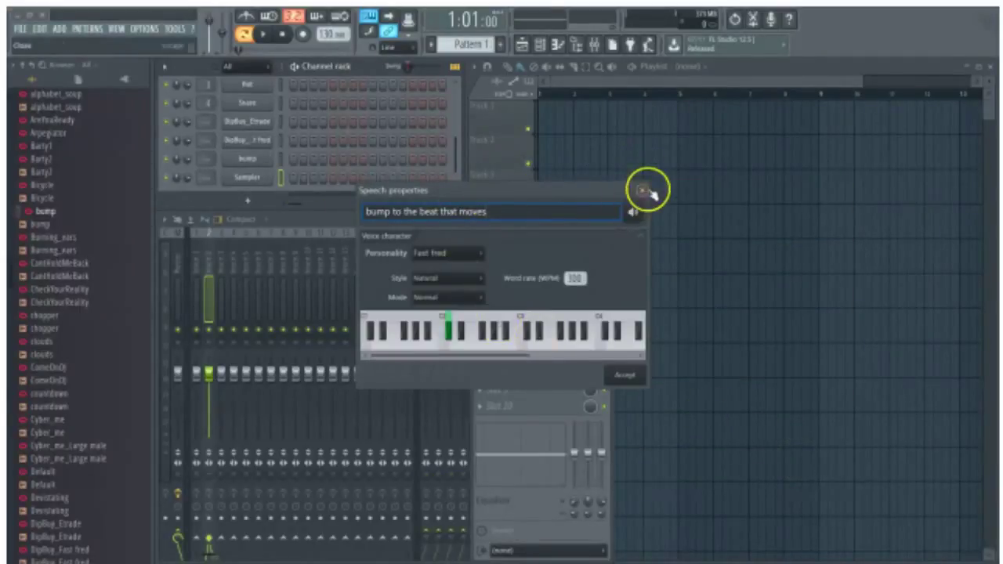
pyautogui.press('Return')
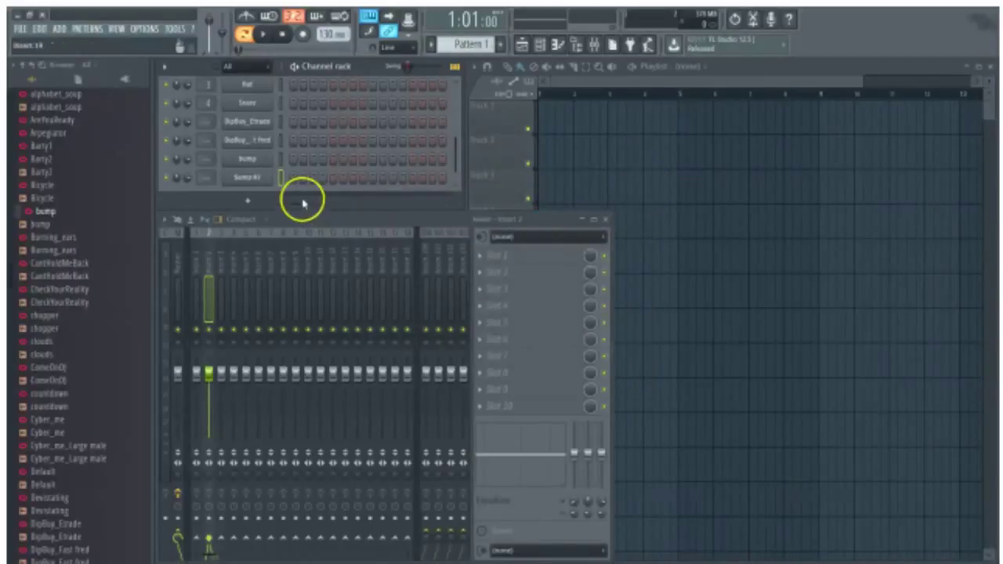
# Turn on the Fast fred channel's first step and play the pattern to hear it
pyautogui.click(295, 141)
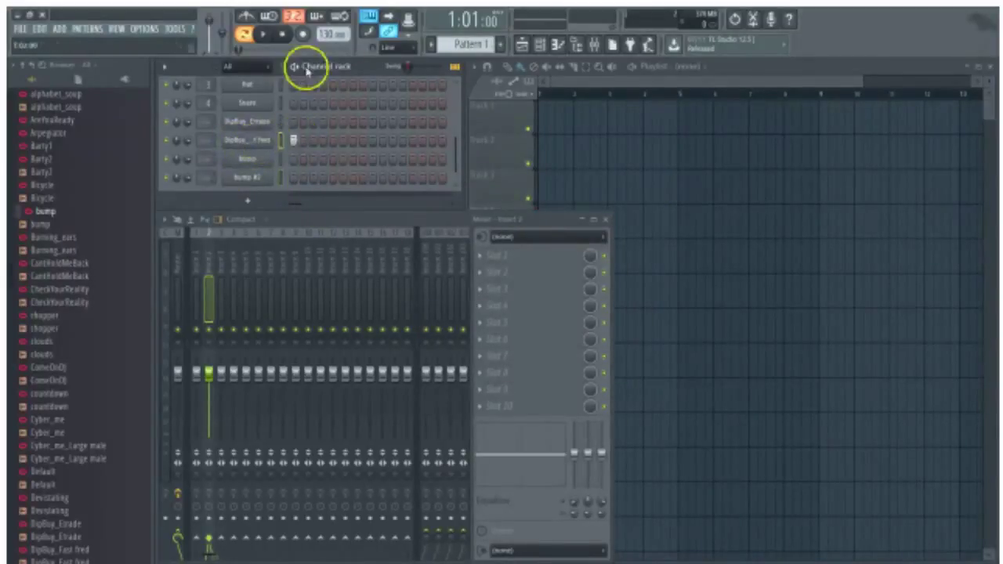
pyautogui.click(262, 35)
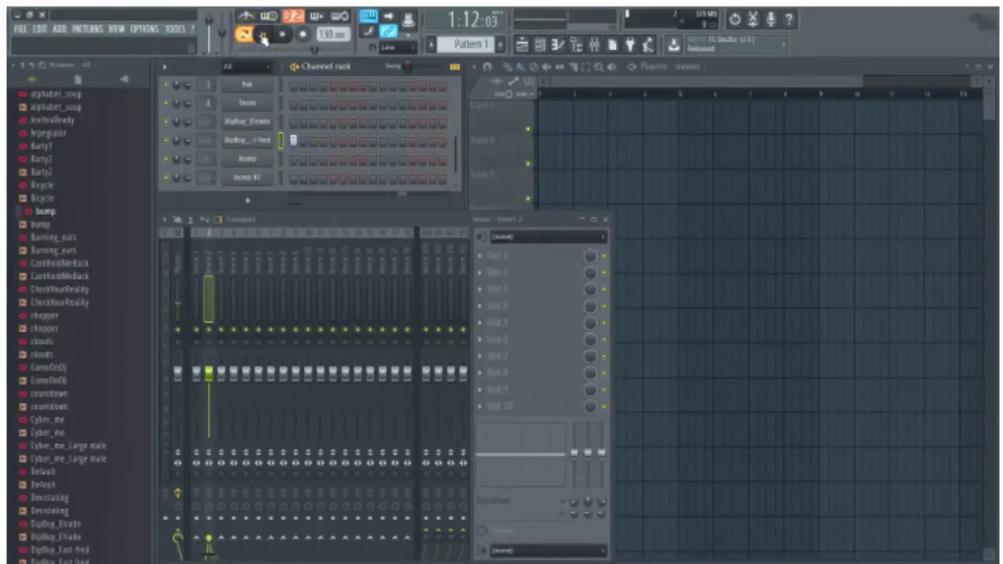
pyautogui.click(284, 36)
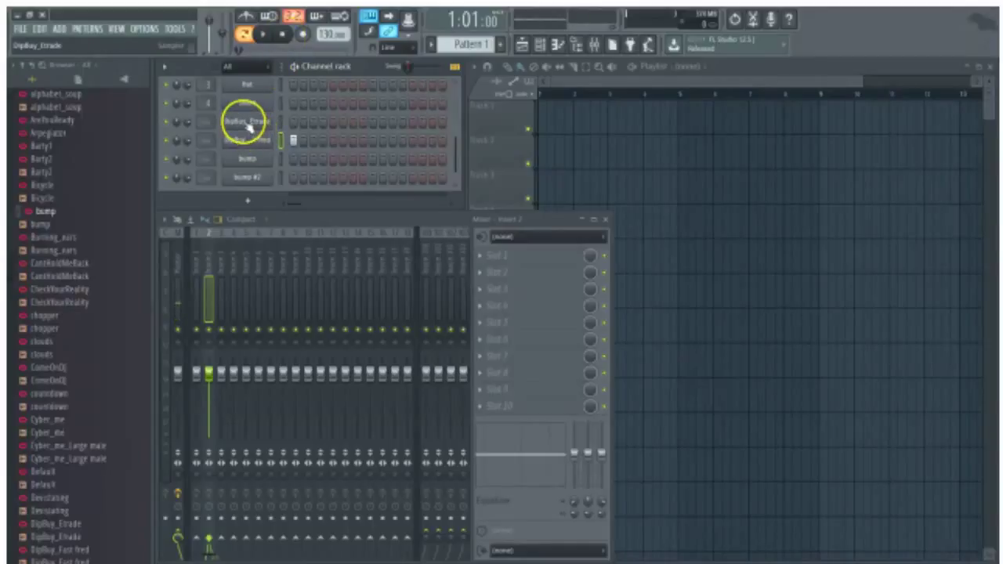
# Check the DipBuy_Etrade sampler, fill its first step, play the pattern, then return to E*TRADE Pro
pyautogui.click(243, 123)
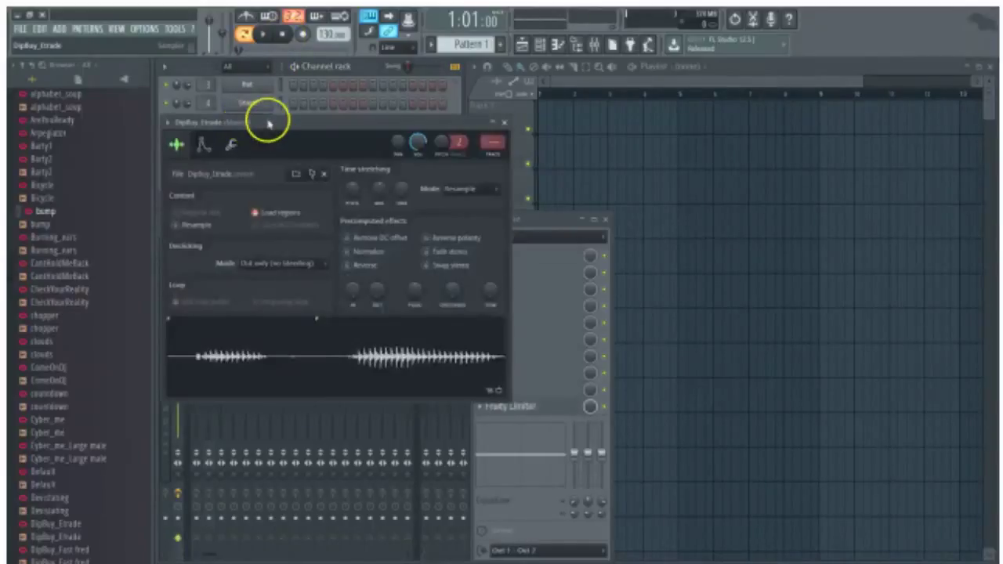
pyautogui.click(505, 123)
pyautogui.click(295, 142)
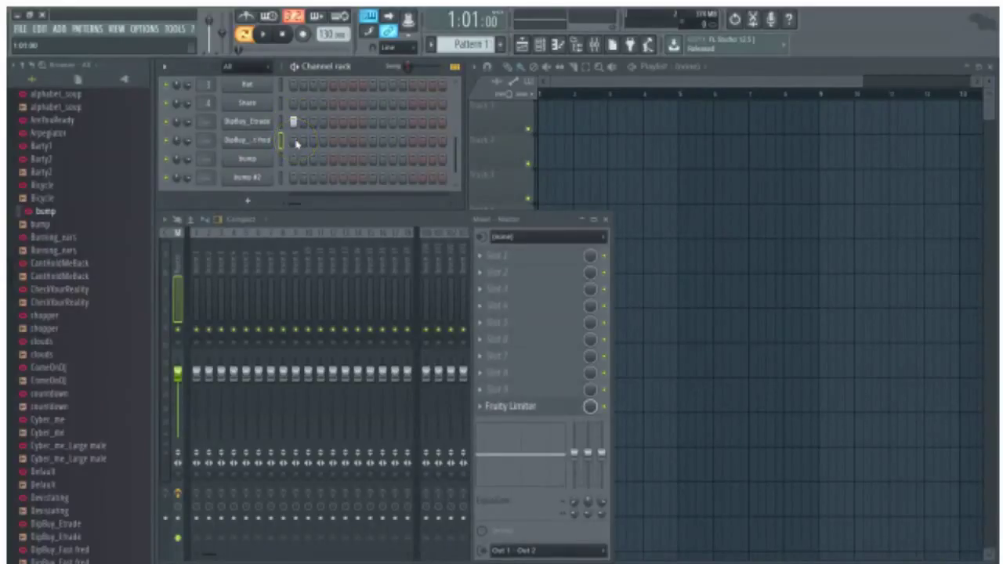
pyautogui.click(263, 34)
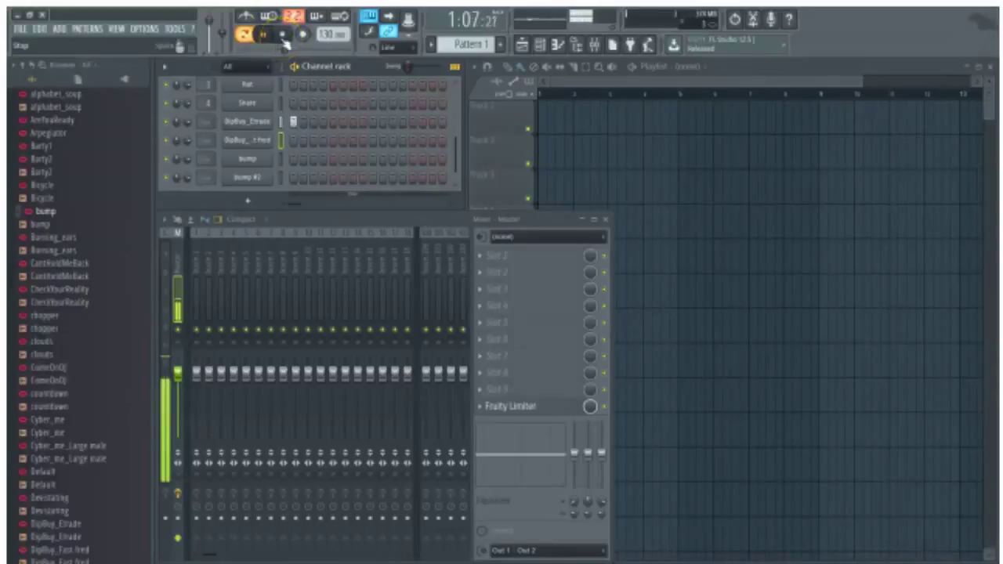
pyautogui.click(283, 37)
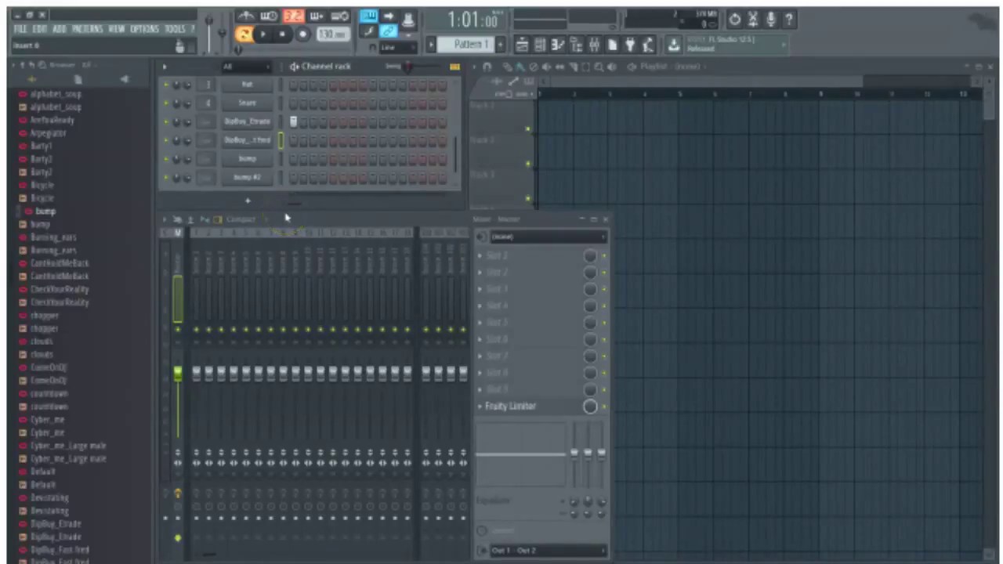
pyautogui.hotkey('alt', 'Tab')
pyautogui.hotkey('alt', 'Tab')
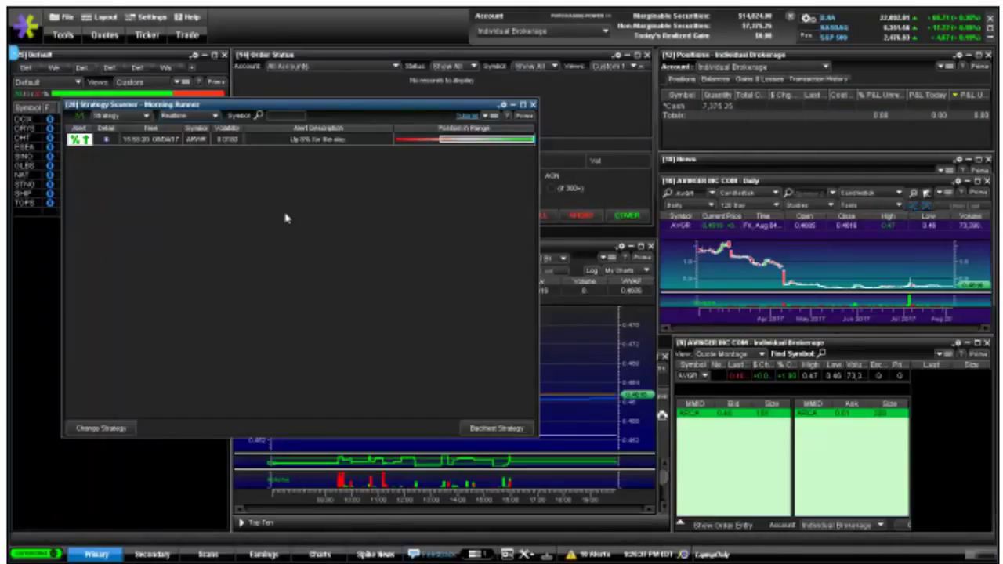
# Focus the Morning Runner Strategy Scanner and open its toolbar options menu
pyautogui.click(168, 208)
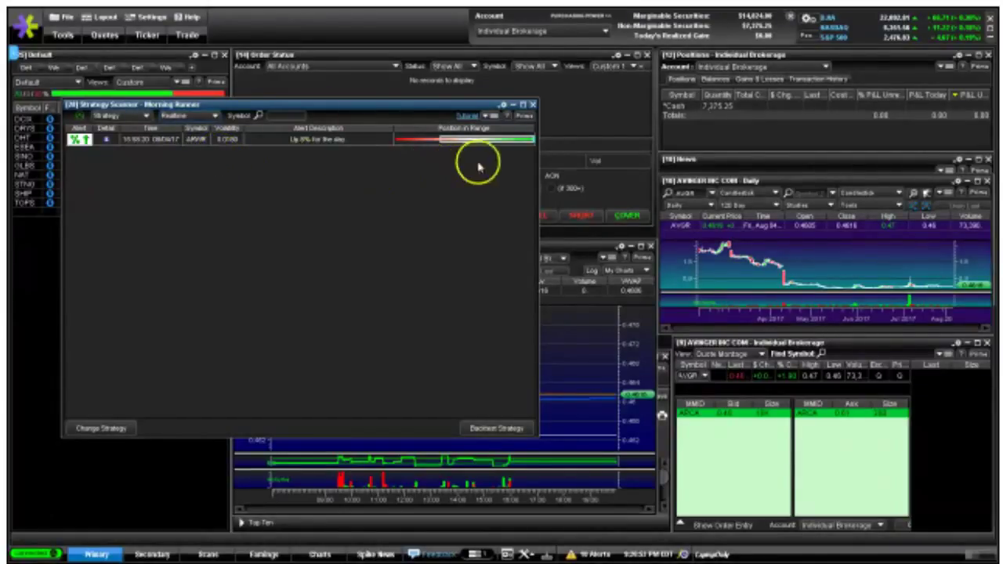
pyautogui.click(492, 117)
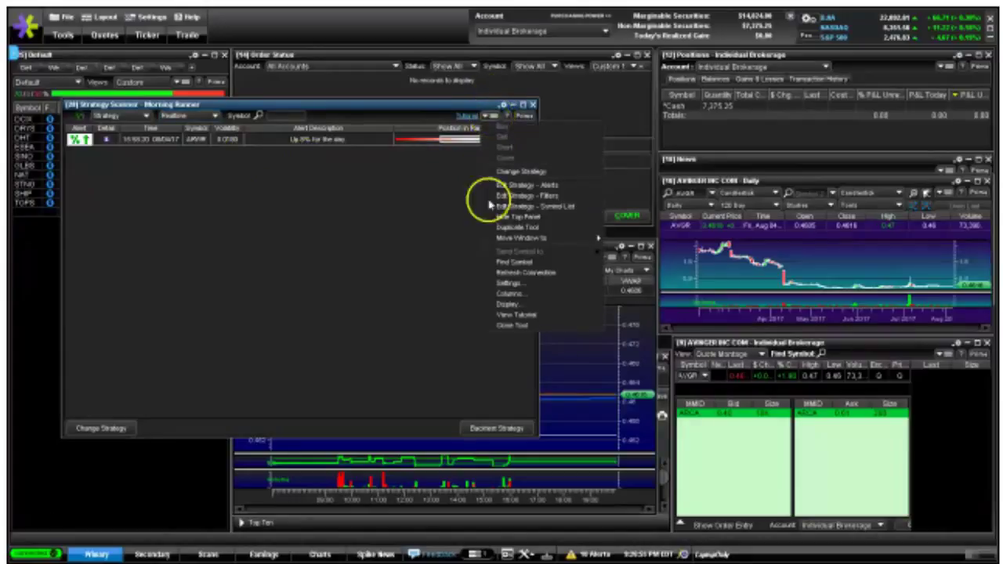
# In Morning Runner settings, set and preview DipBuy_Fast fred.WAV as the alert sound, then save
pyautogui.click(491, 284)
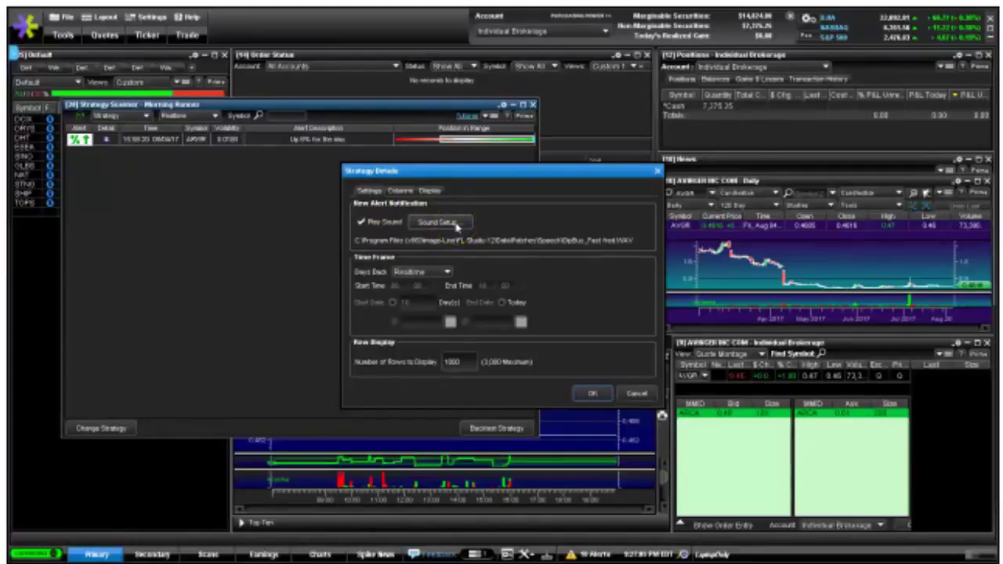
pyautogui.click(454, 223)
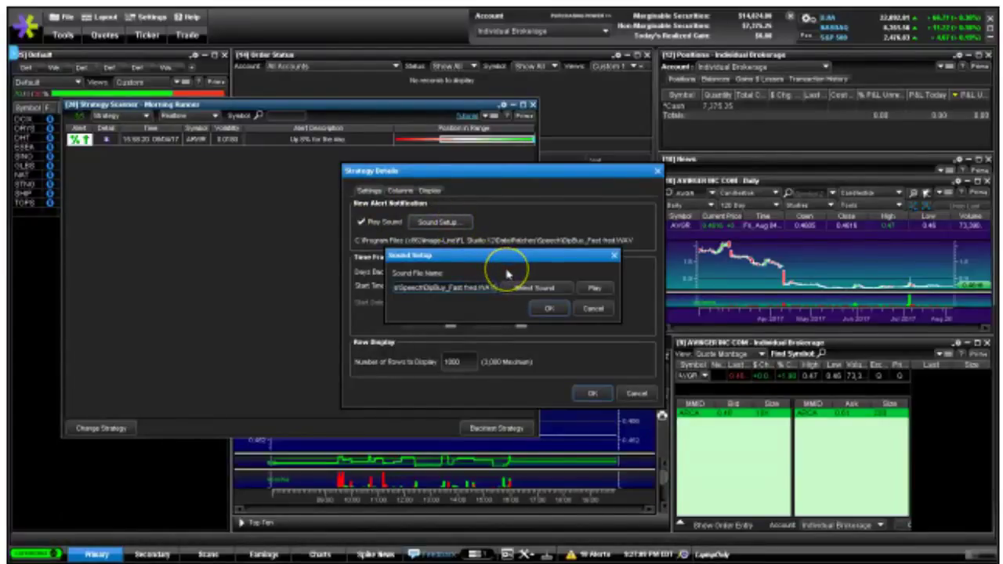
pyautogui.click(458, 290)
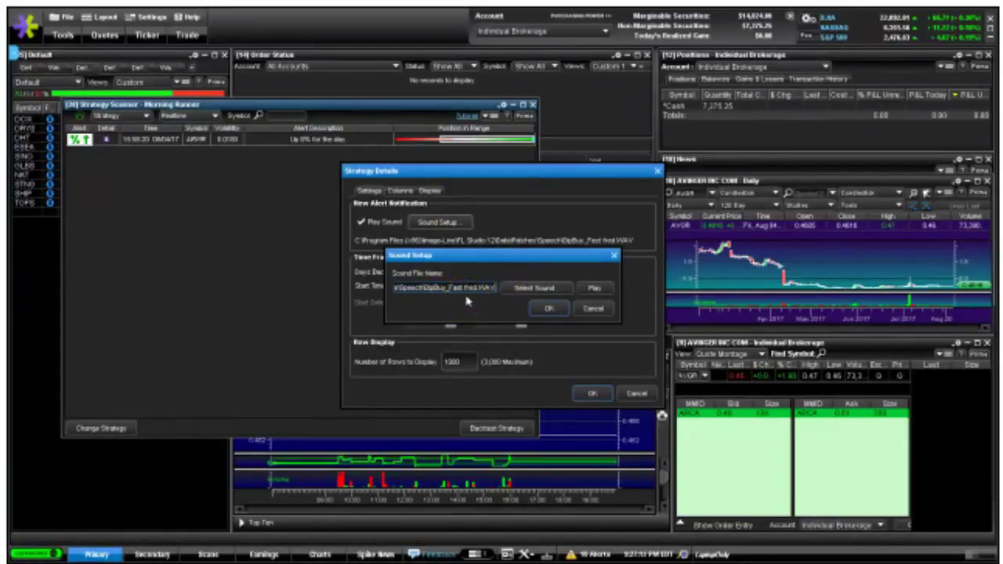
pyautogui.click(591, 287)
pyautogui.click(546, 309)
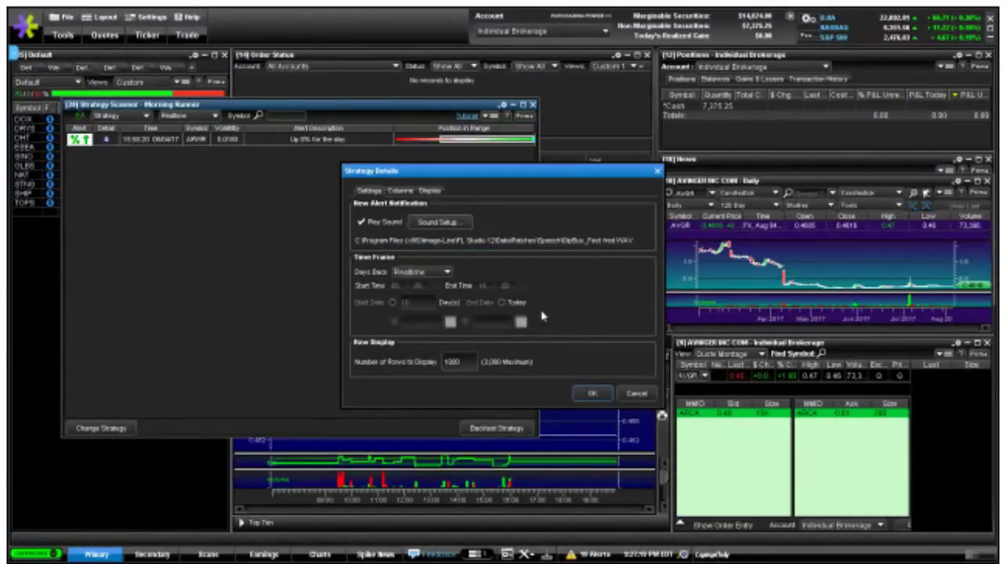
pyautogui.click(591, 394)
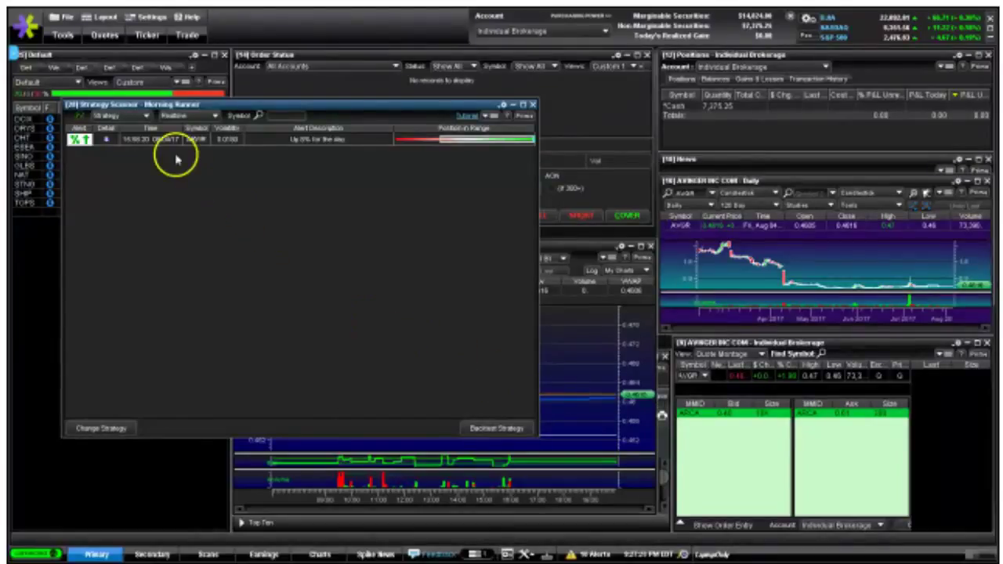
# Switch the Morning Runner time frame to 1 day back, review the alerts, then restore Realtime
pyautogui.click(214, 119)
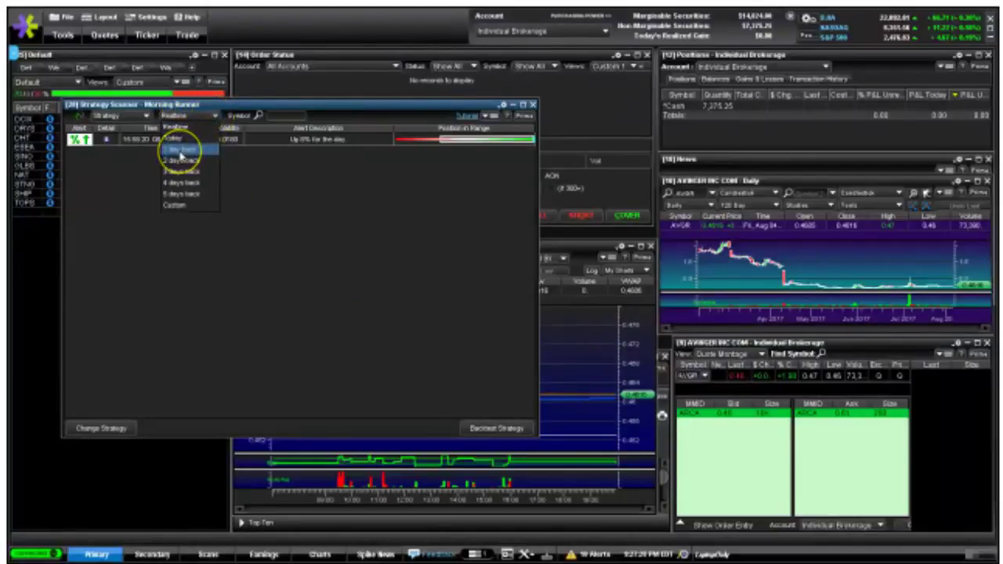
pyautogui.click(181, 152)
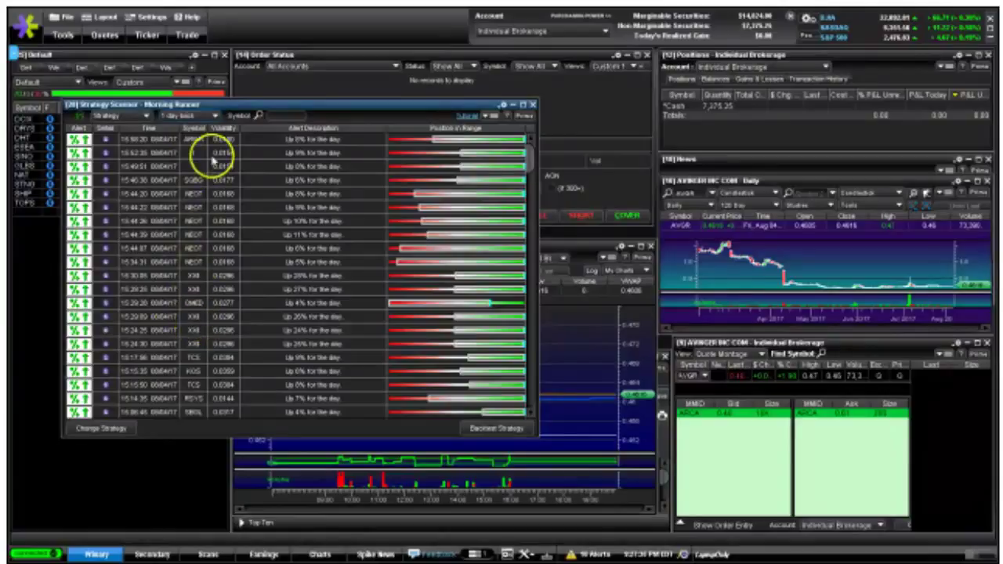
pyautogui.click(190, 117)
pyautogui.click(183, 160)
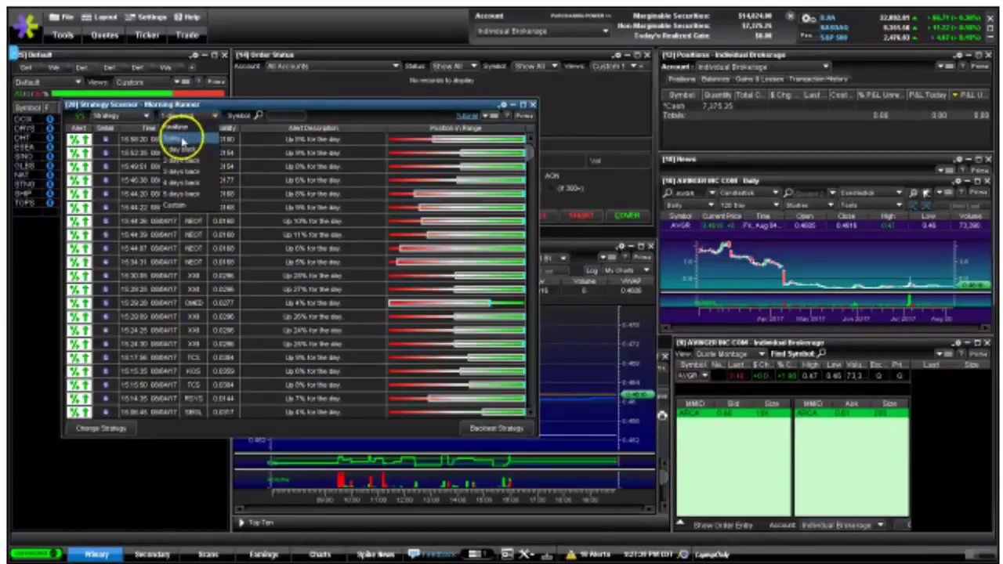
pyautogui.click(186, 117)
pyautogui.click(185, 129)
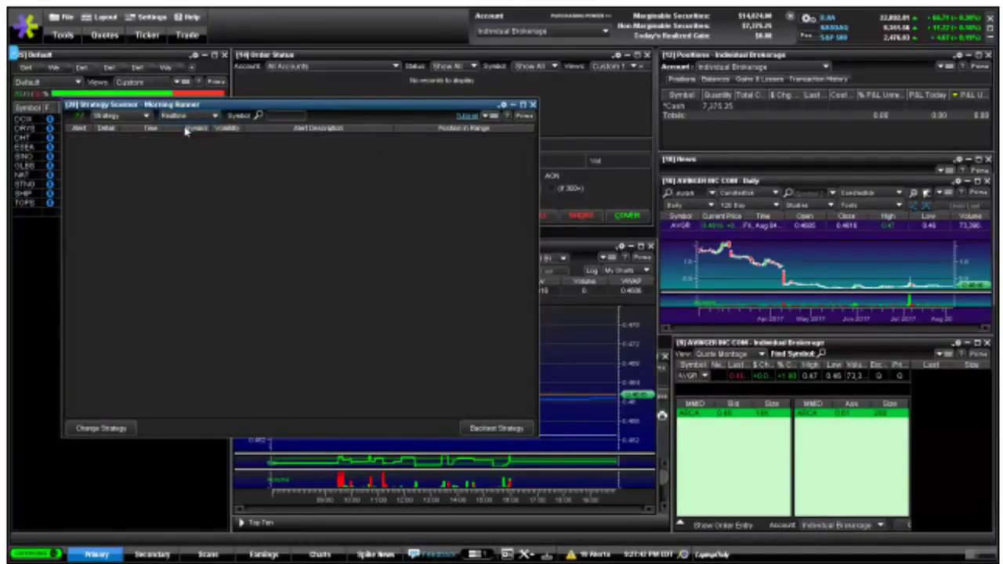
pyautogui.click(181, 170)
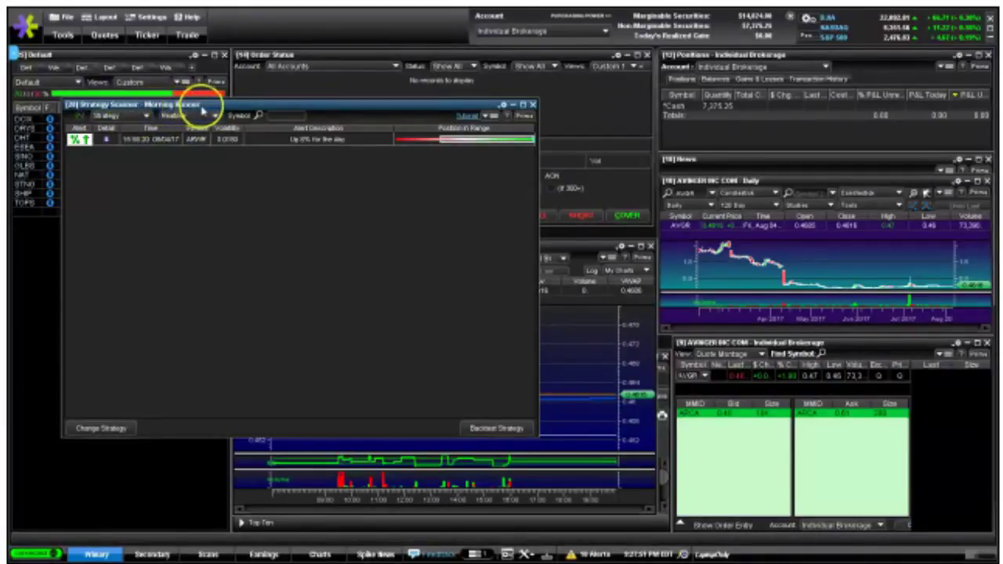
pyautogui.click(197, 141)
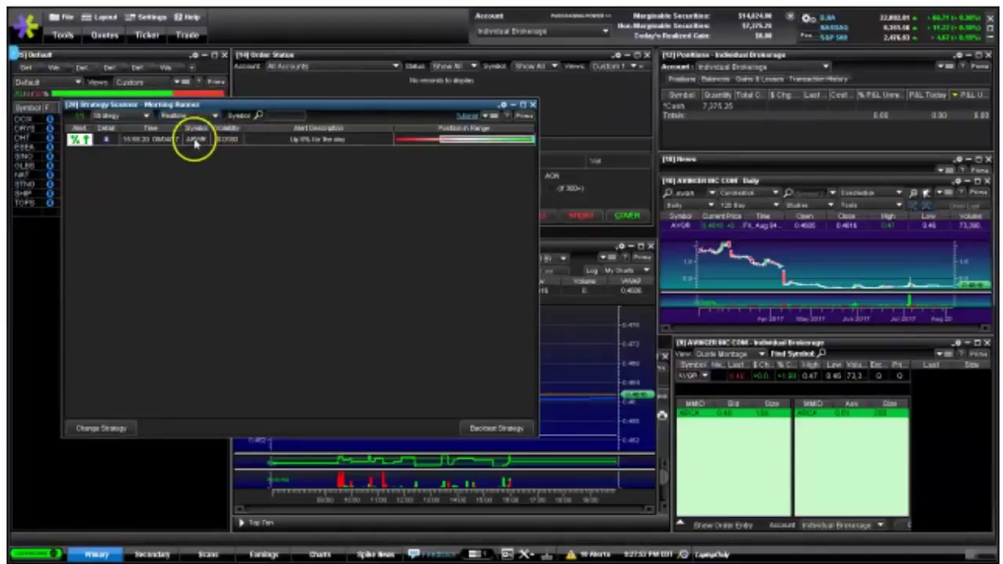